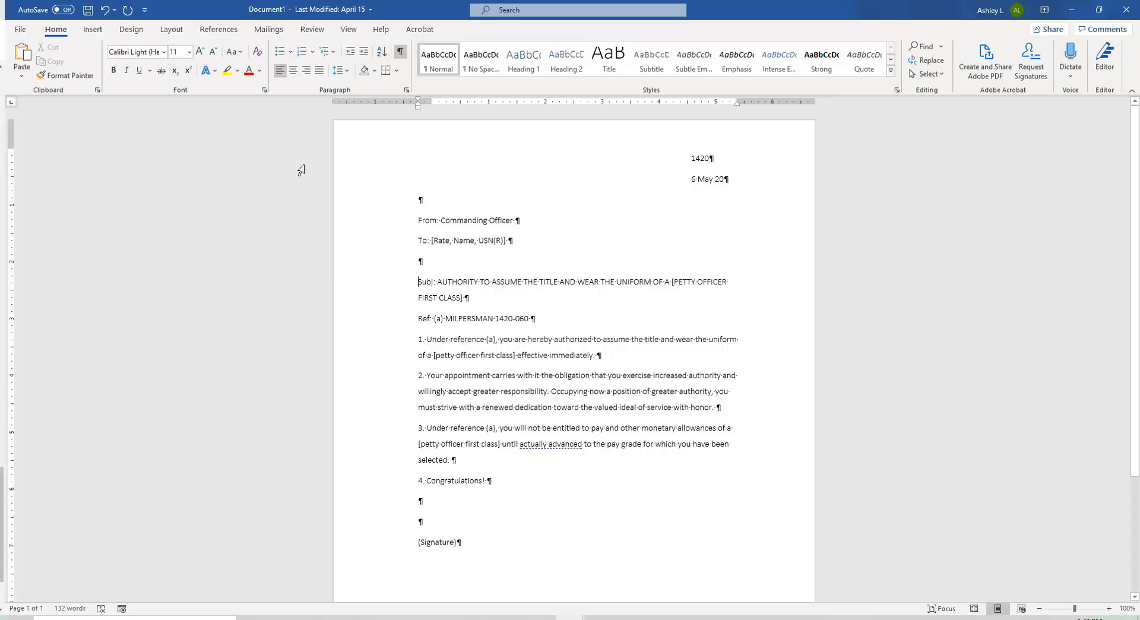
Set up recording of a new macro named Formatting for all documents and assign it to a button.
{"action": "left_click", "coordinate": [354, 32]}
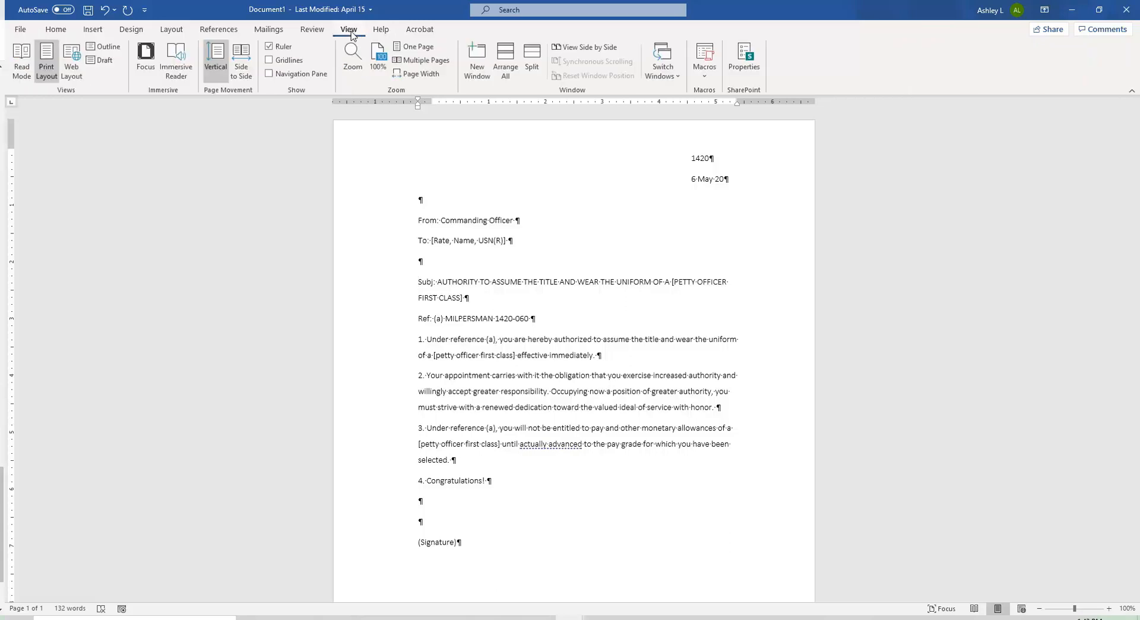
{"action": "left_click", "coordinate": [704, 78]}
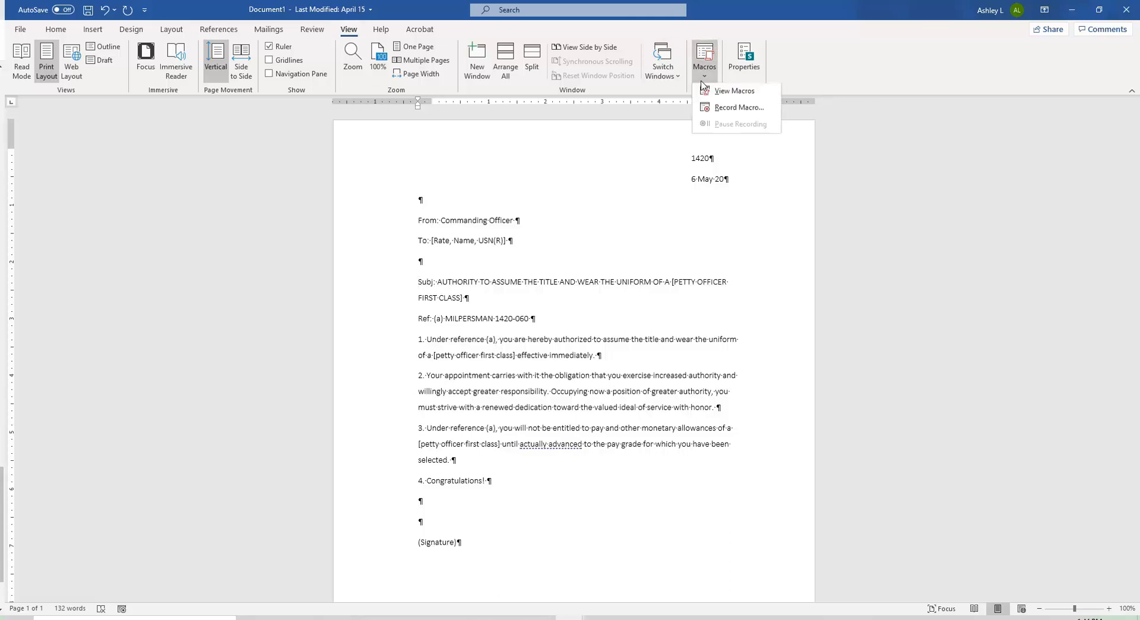
{"action": "left_click", "coordinate": [740, 110]}
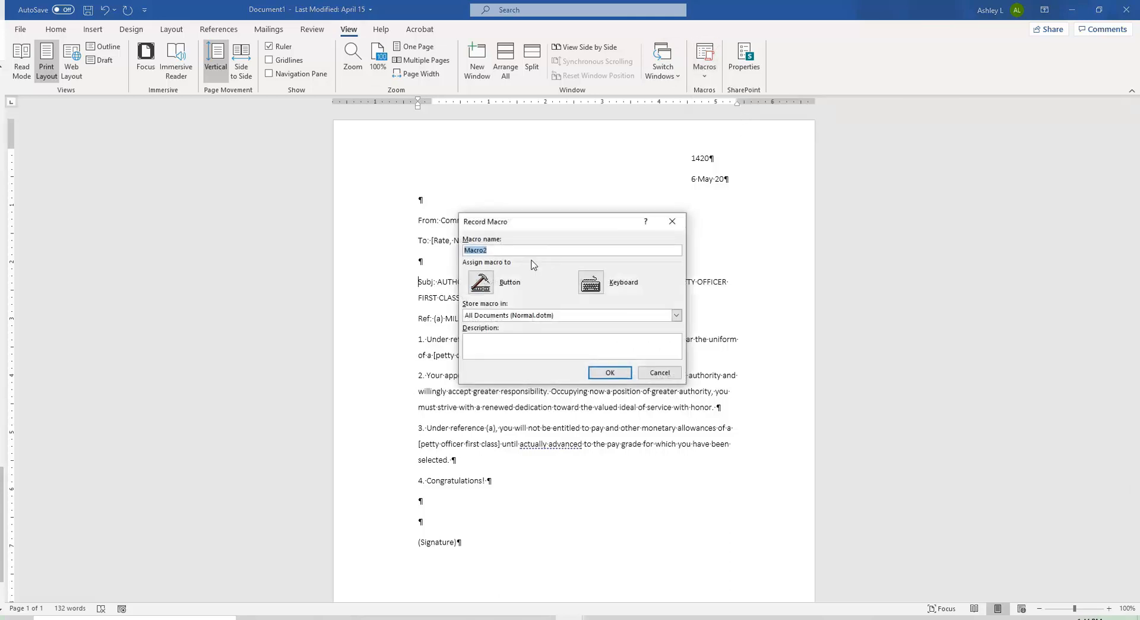
{"action": "type", "text": "Formatting"}
{"action": "left_click", "coordinate": [482, 283]}
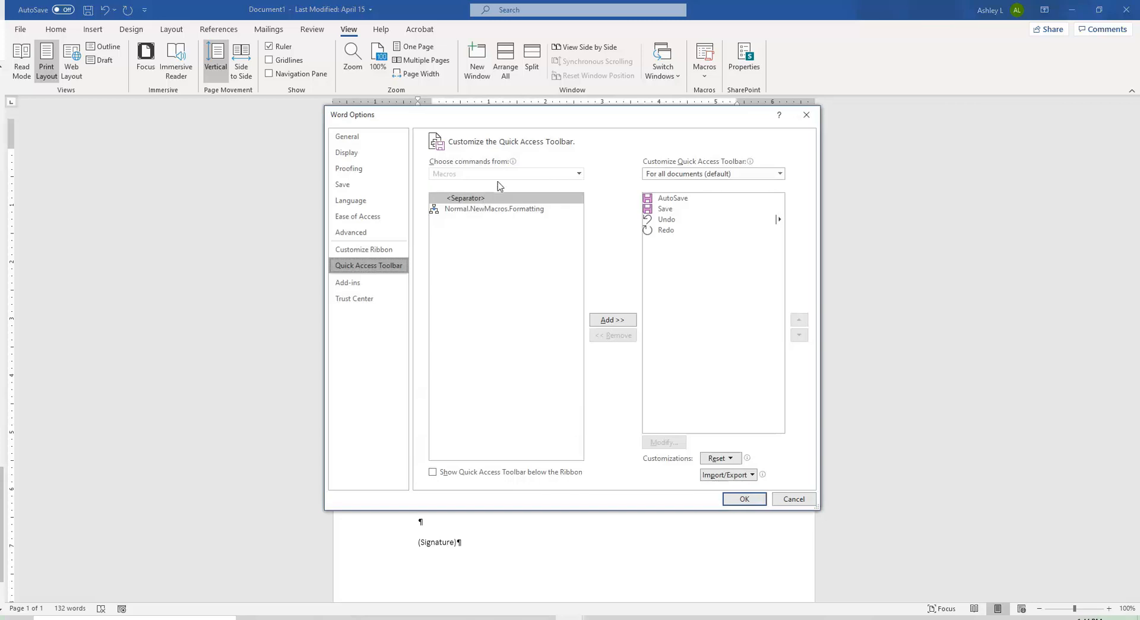
Add a separator followed by the Normal.NewMacros.Formatting macro to the Quick Access Toolbar for all documents.
{"action": "left_click", "coordinate": [482, 199]}
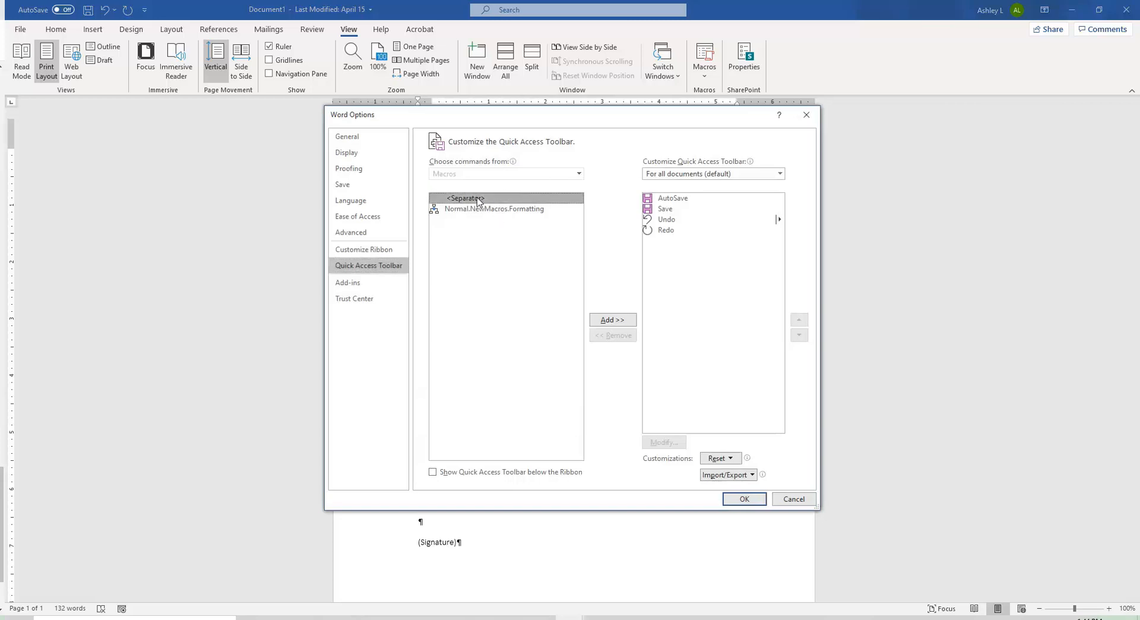
{"action": "left_click", "coordinate": [630, 319]}
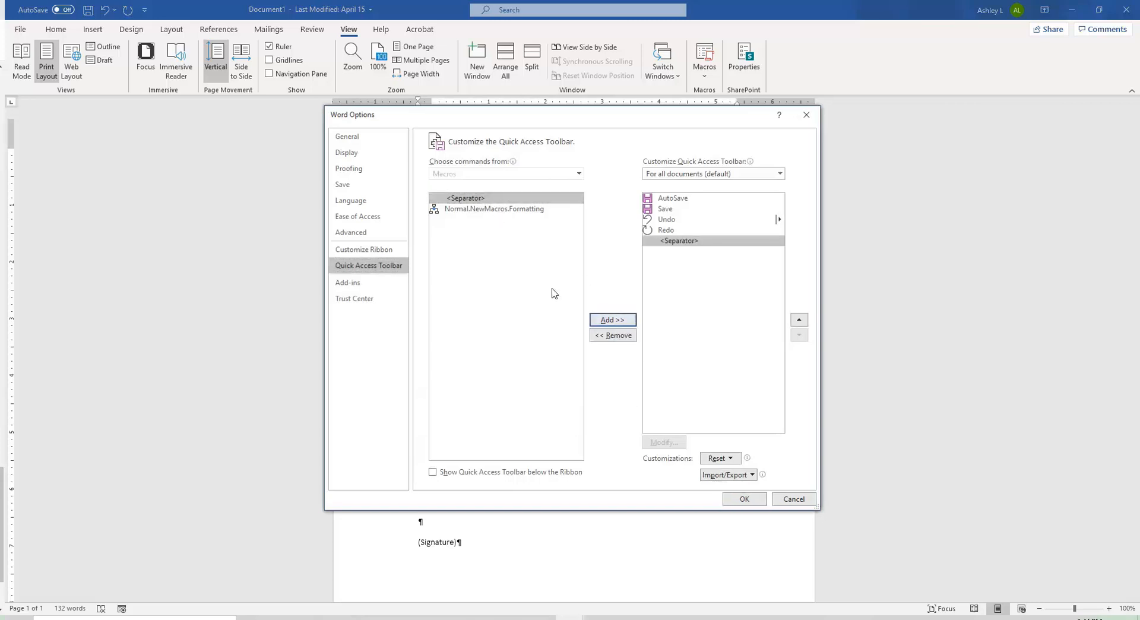
{"action": "left_click", "coordinate": [612, 335]}
{"action": "left_click", "coordinate": [613, 320]}
{"action": "left_click", "coordinate": [520, 210]}
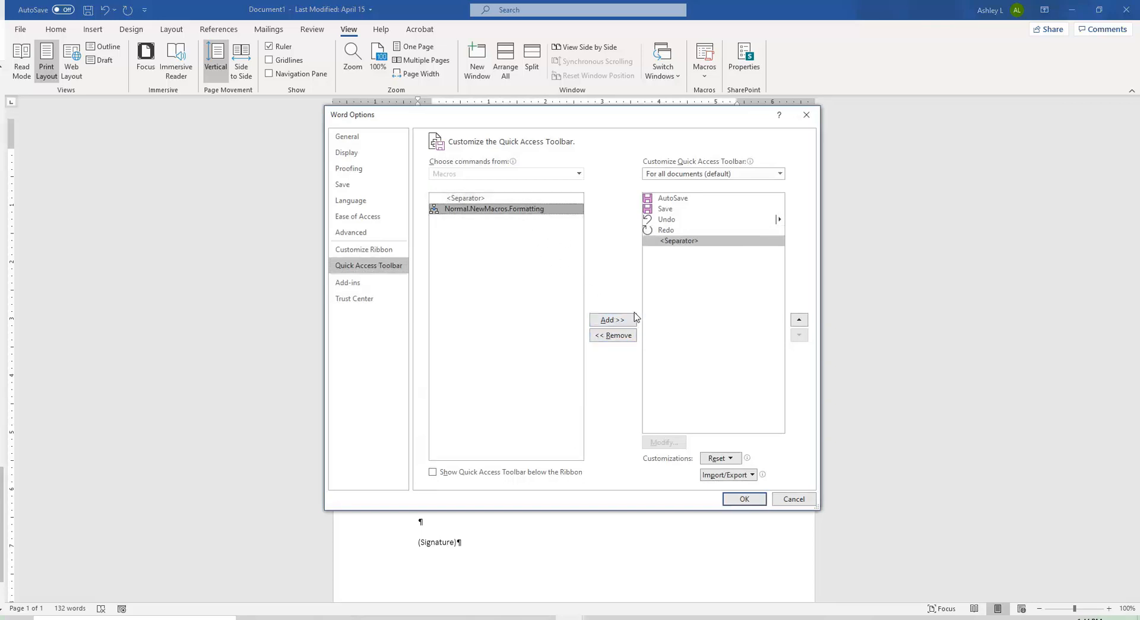
{"action": "left_click", "coordinate": [612, 321]}
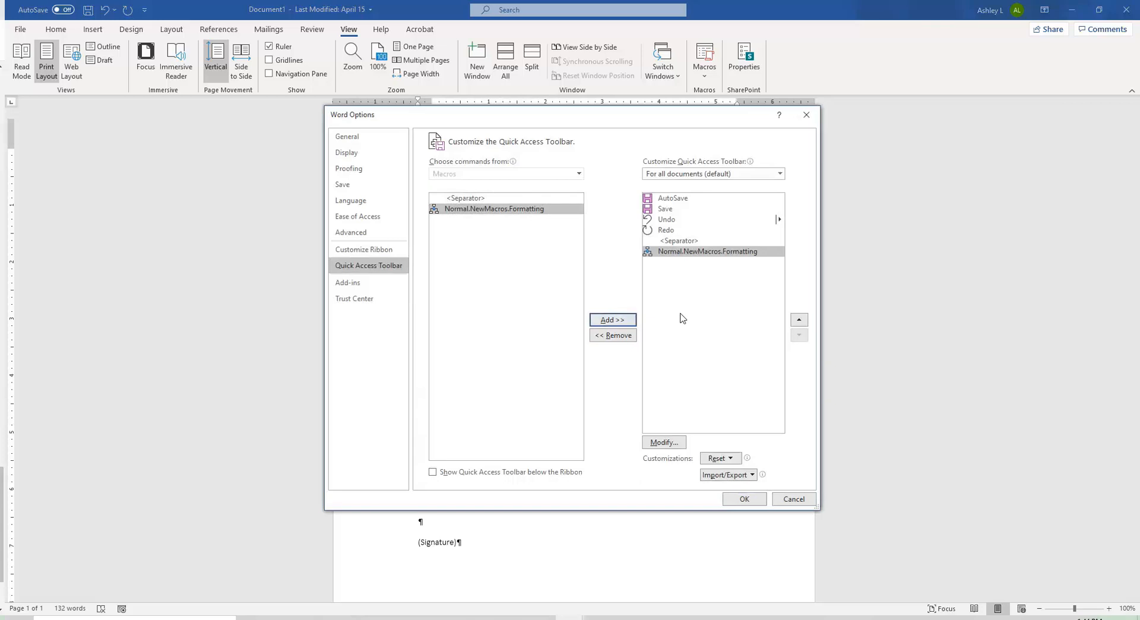
Give the Formatting macro's button the clock symbol and accept the customization to begin recording.
{"action": "left_click", "coordinate": [664, 442]}
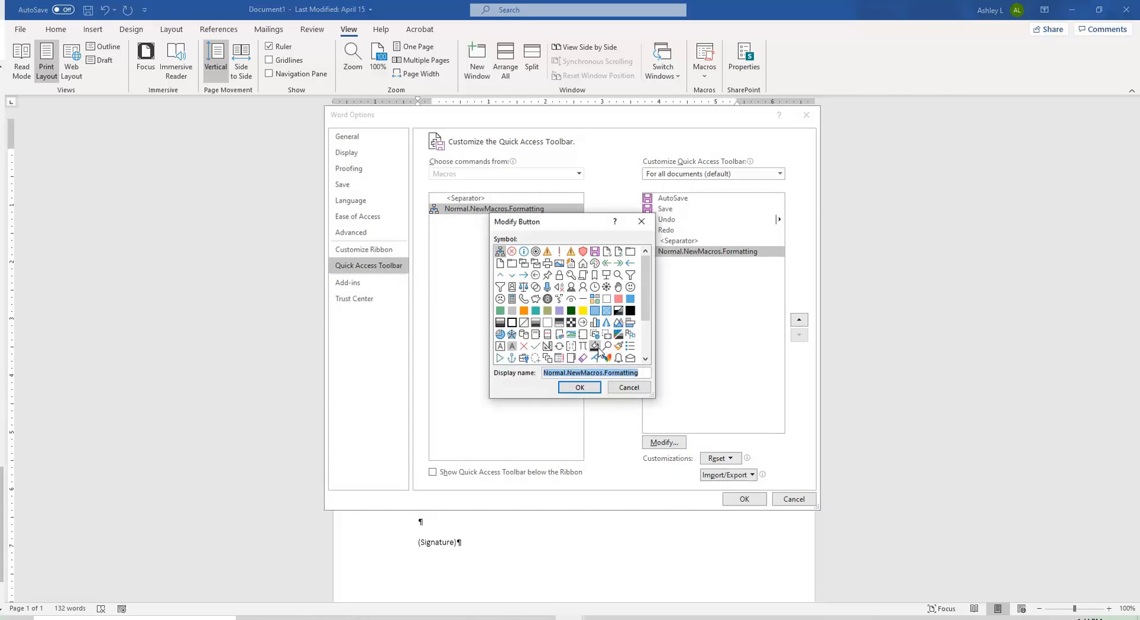
{"action": "left_click", "coordinate": [595, 289]}
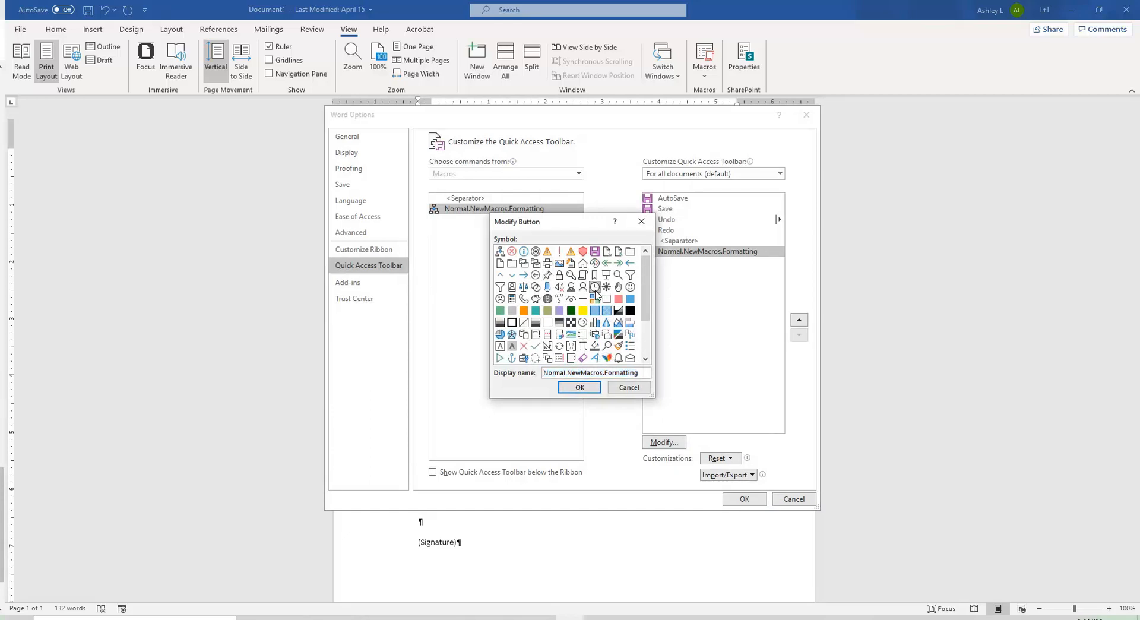
{"action": "left_click", "coordinate": [579, 388]}
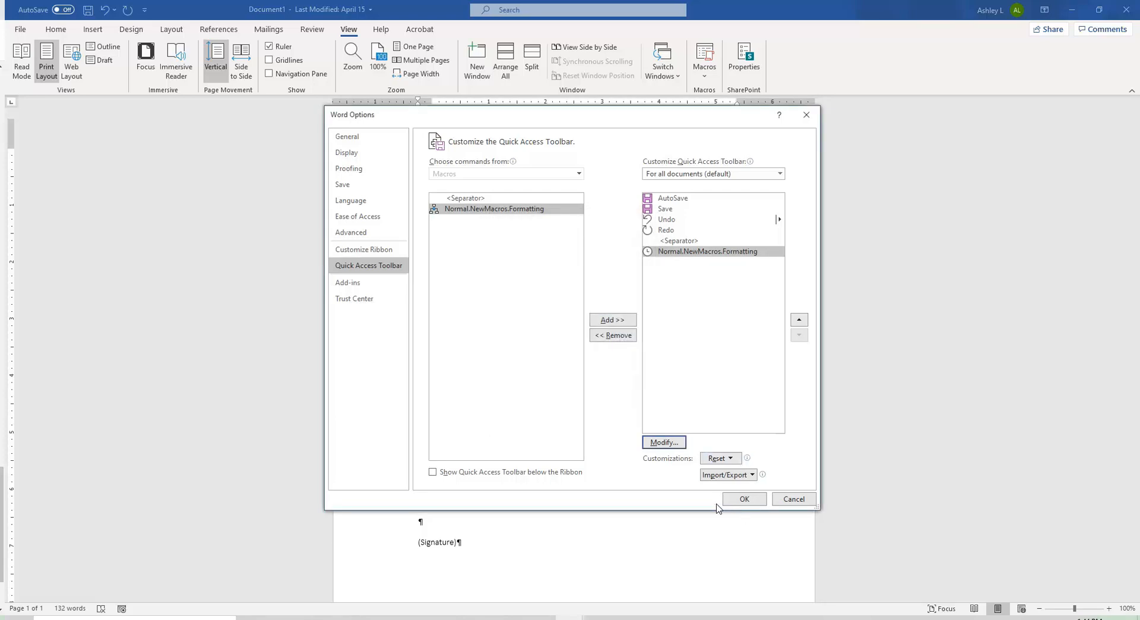
{"action": "left_click", "coordinate": [744, 499]}
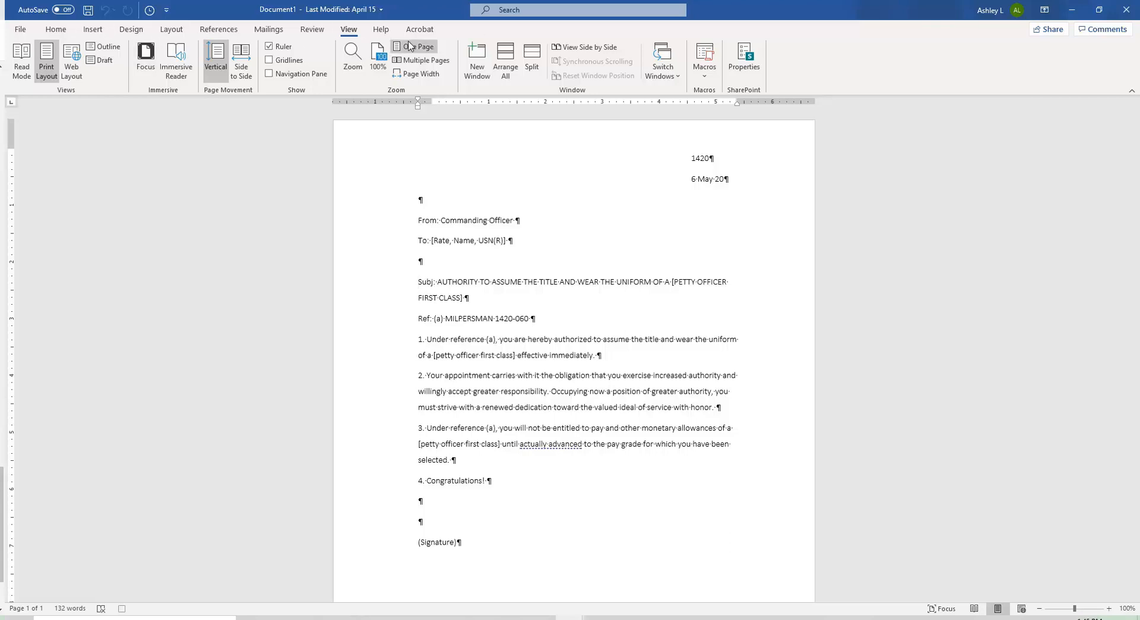
Set the whole letter's font to Times New Roman, size 12.
{"action": "left_click", "coordinate": [61, 33]}
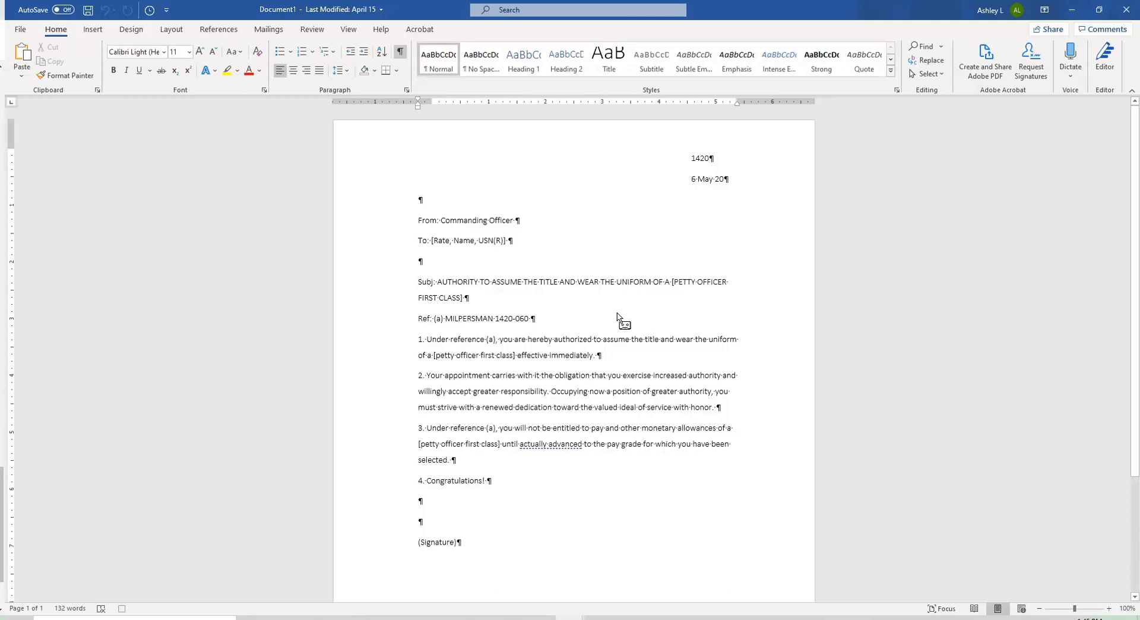
{"action": "key", "text": "ctrl+a"}
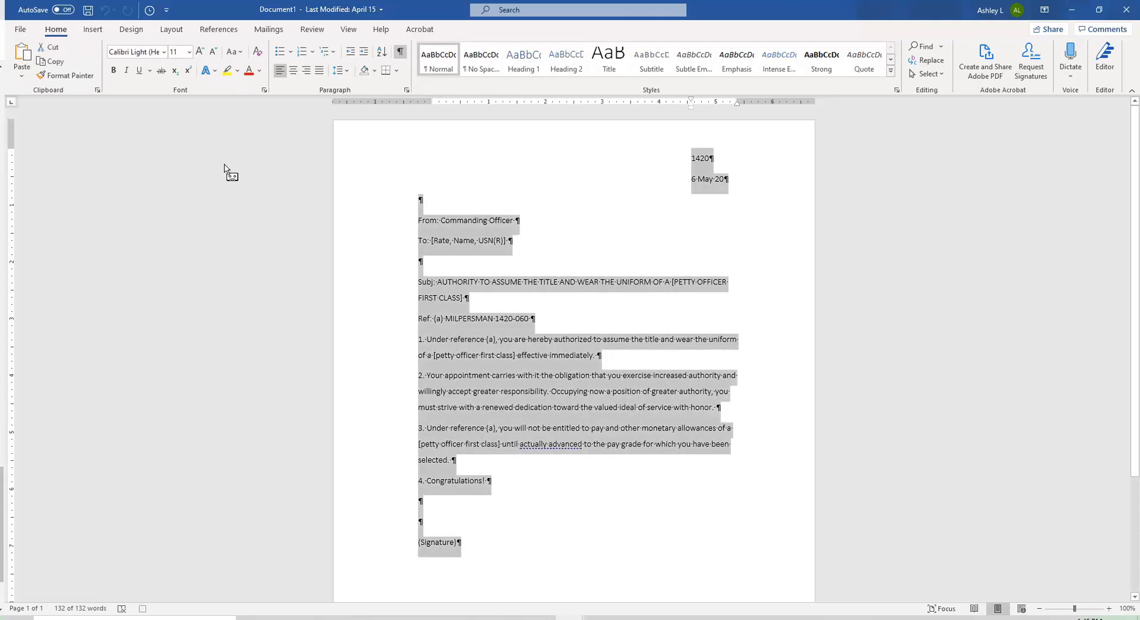
{"action": "left_click", "coordinate": [142, 54]}
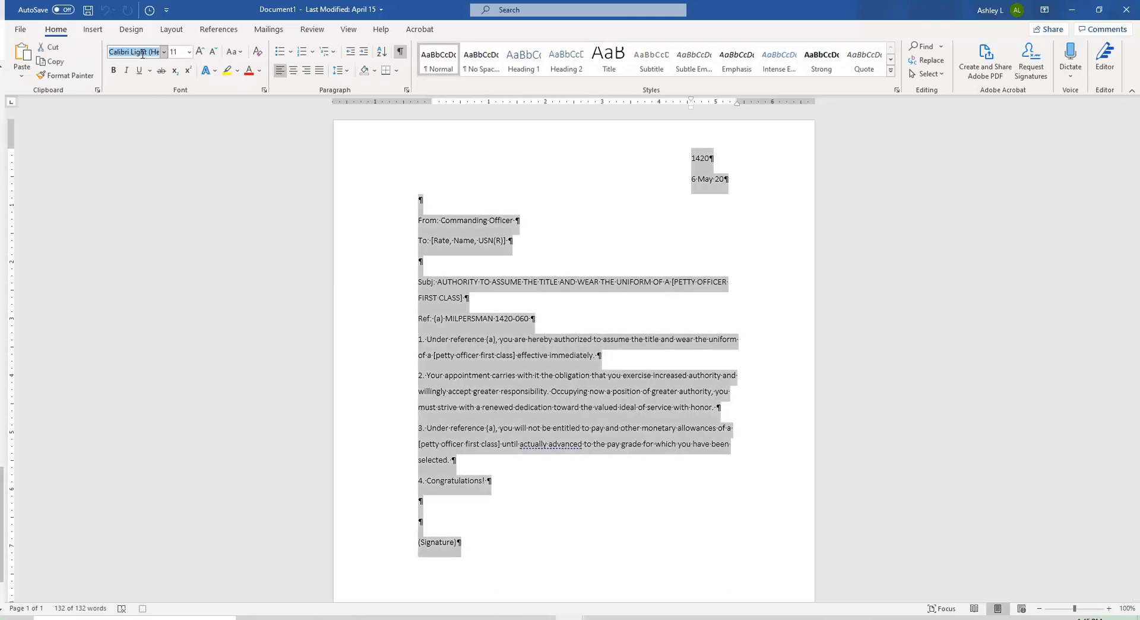
{"action": "type", "text": "Times"}
{"action": "key", "text": "Tab"}
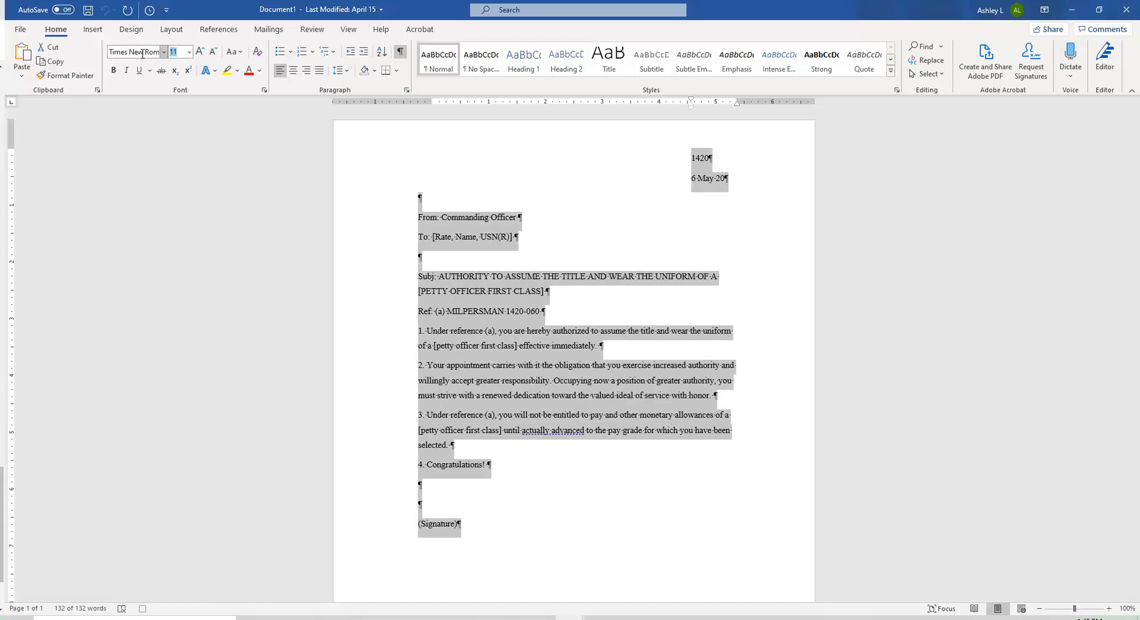
{"action": "type", "text": "12"}
Set the left and right paragraph indentation of the whole letter to 0.
{"action": "left_click", "coordinate": [407, 91]}
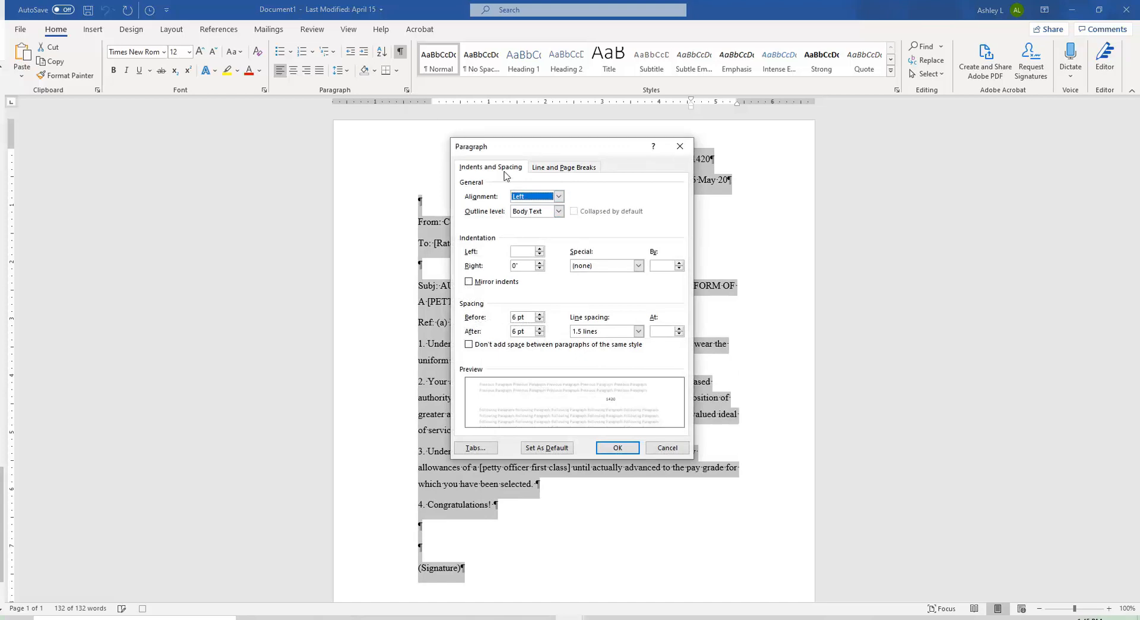
{"action": "key", "text": "Tab"}
{"action": "key", "text": "Tab"}
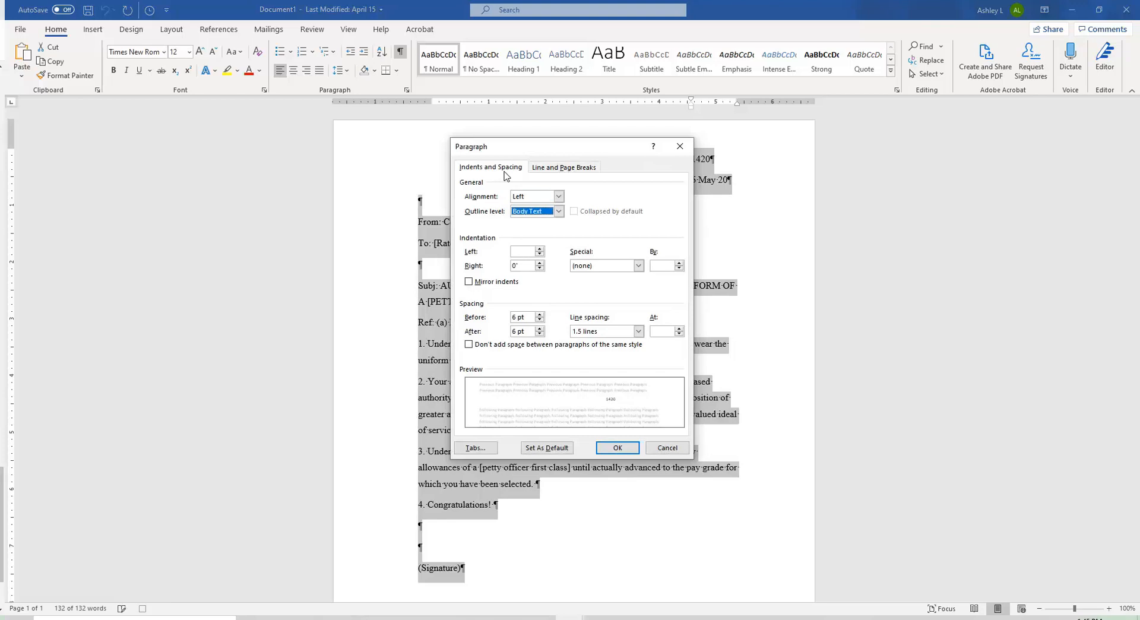
{"action": "type", "text": "0"}
{"action": "key", "text": "Tab"}
{"action": "type", "text": "0"}
{"action": "key", "text": "Tab"}
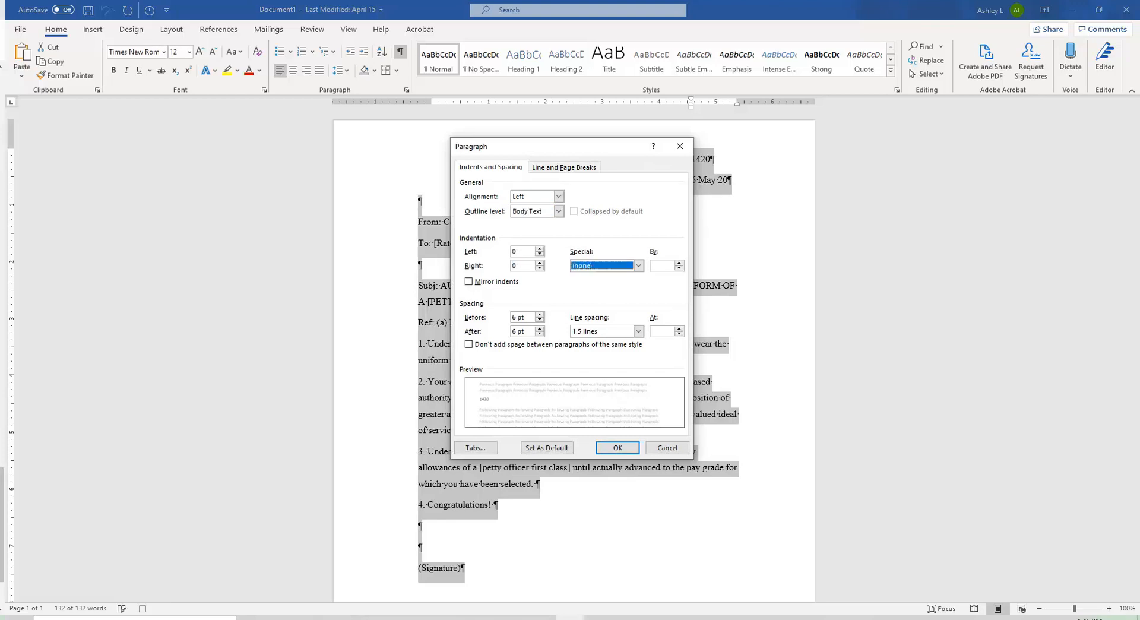
Set the letter's paragraph spacing before and after to 0 and its line spacing to Single.
{"action": "key", "text": "Tab"}
{"action": "key", "text": "Tab"}
{"action": "key", "text": "Tab"}
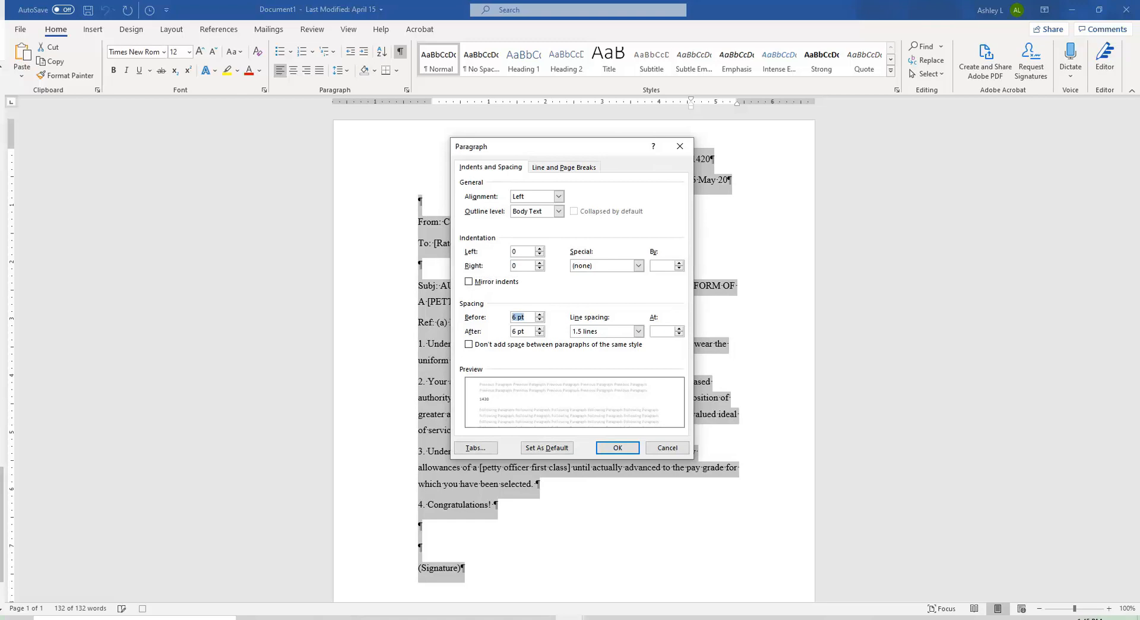
{"action": "type", "text": "0"}
{"action": "key", "text": "Tab"}
{"action": "type", "text": "0"}
{"action": "key", "text": "Tab"}
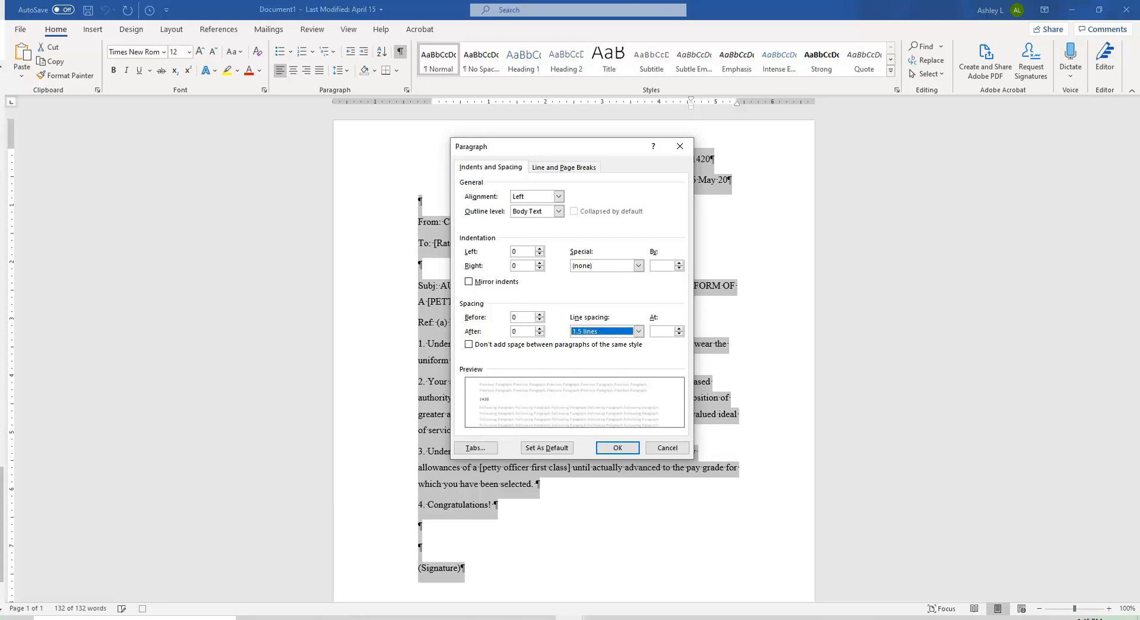
{"action": "key", "text": "alt+Down"}
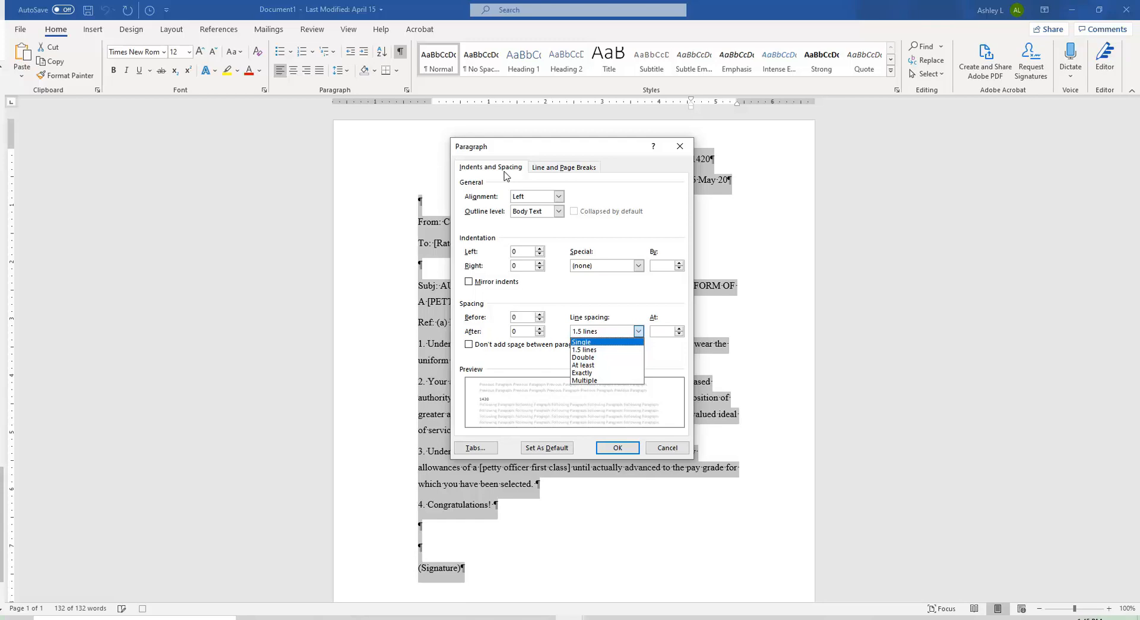
{"action": "key", "text": "Tab"}
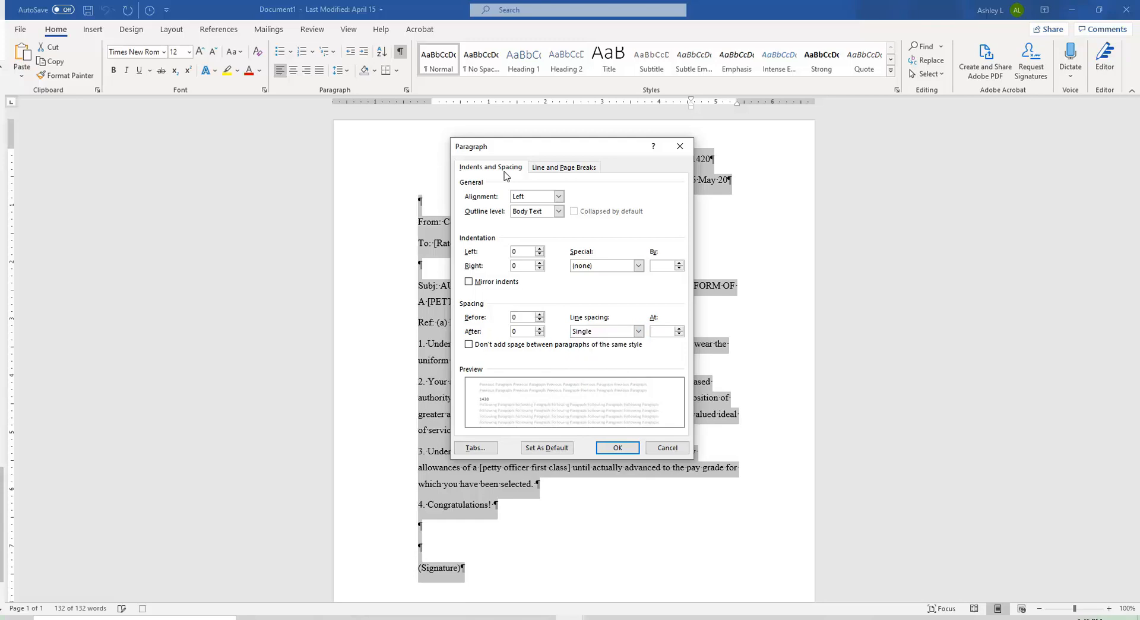
Set the default tab stops to .25 inches and apply the paragraph settings to the letter.
{"action": "key", "text": "Tab"}
{"action": "key", "text": "Tab"}
{"action": "key", "text": "Return"}
{"action": "key", "text": "Tab"}
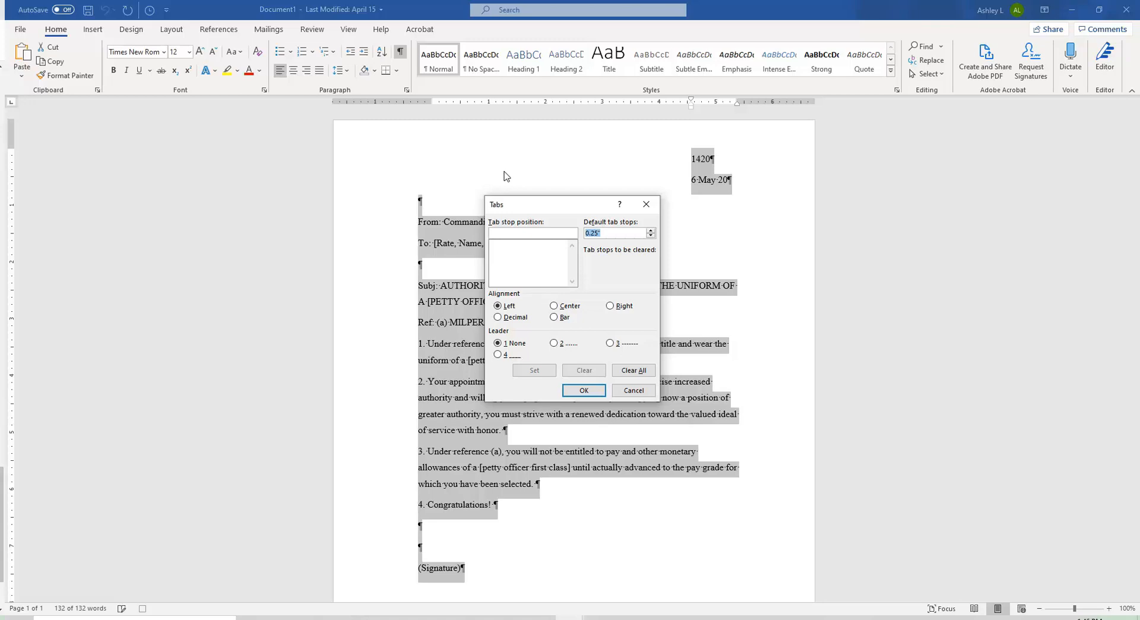
{"action": "type", "text": ".25"}
{"action": "key", "text": "Tab"}
{"action": "key", "text": "Tab"}
{"action": "key", "text": "Tab"}
{"action": "key", "text": "Return"}
{"action": "key", "text": "Return"}
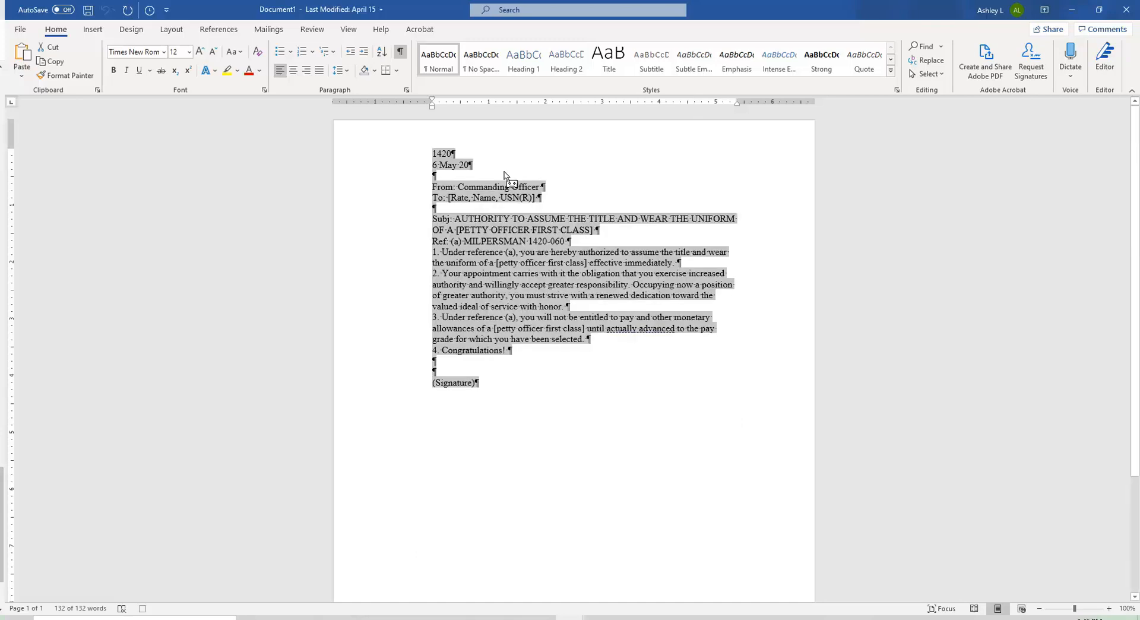
Apply the Normal page margins of 1 inch on all sides to the document.
{"action": "left_click", "coordinate": [179, 32]}
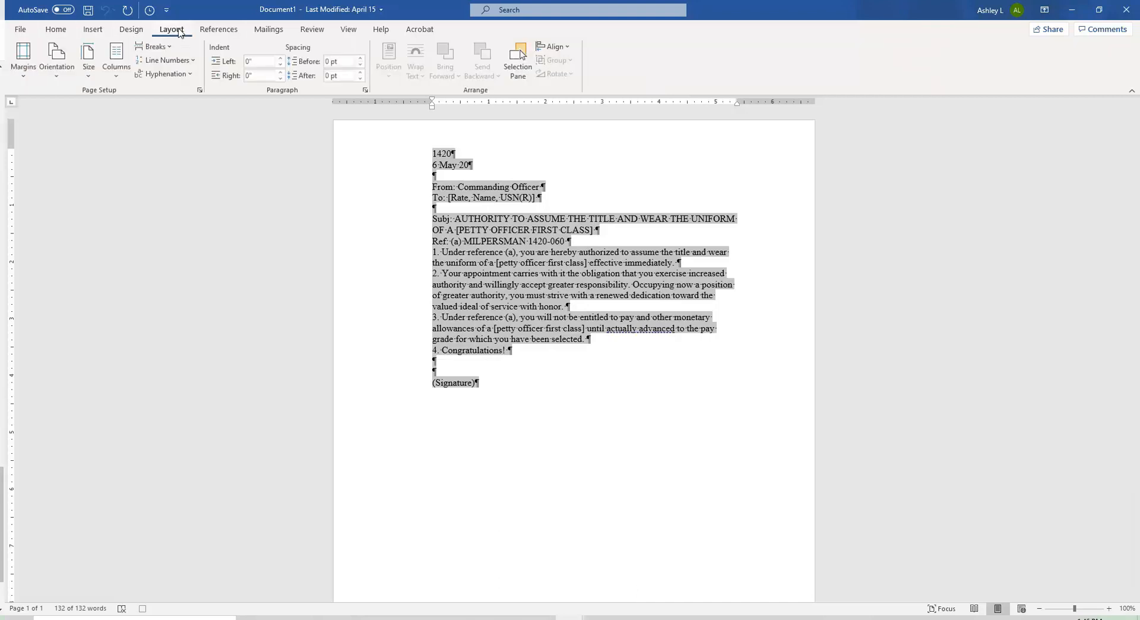
{"action": "left_click", "coordinate": [23, 65]}
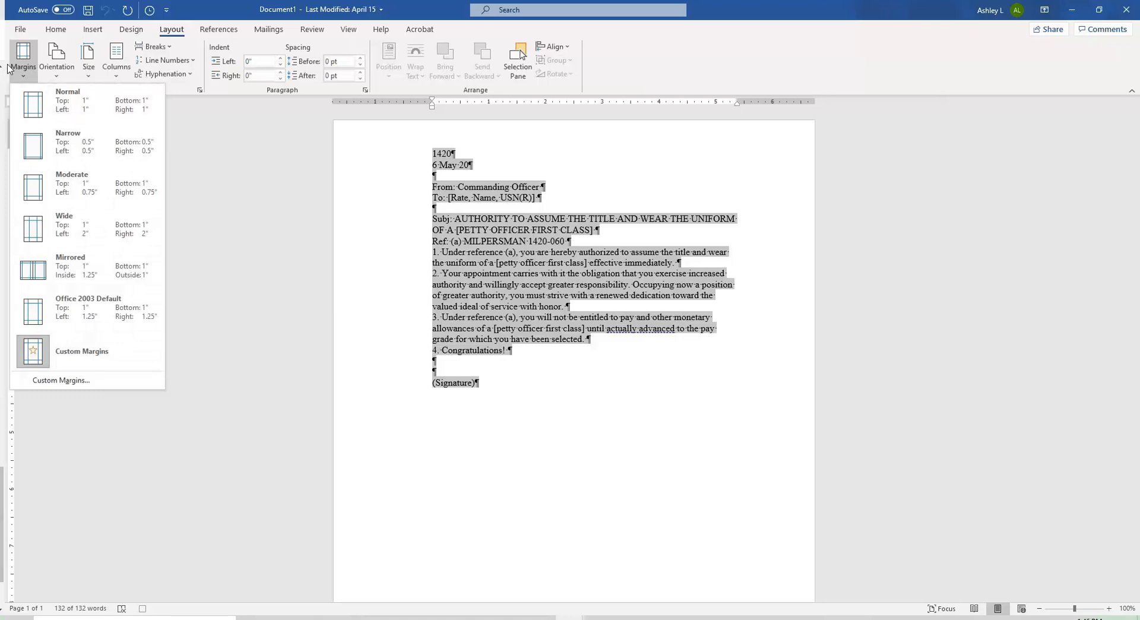
{"action": "key", "text": "Down"}
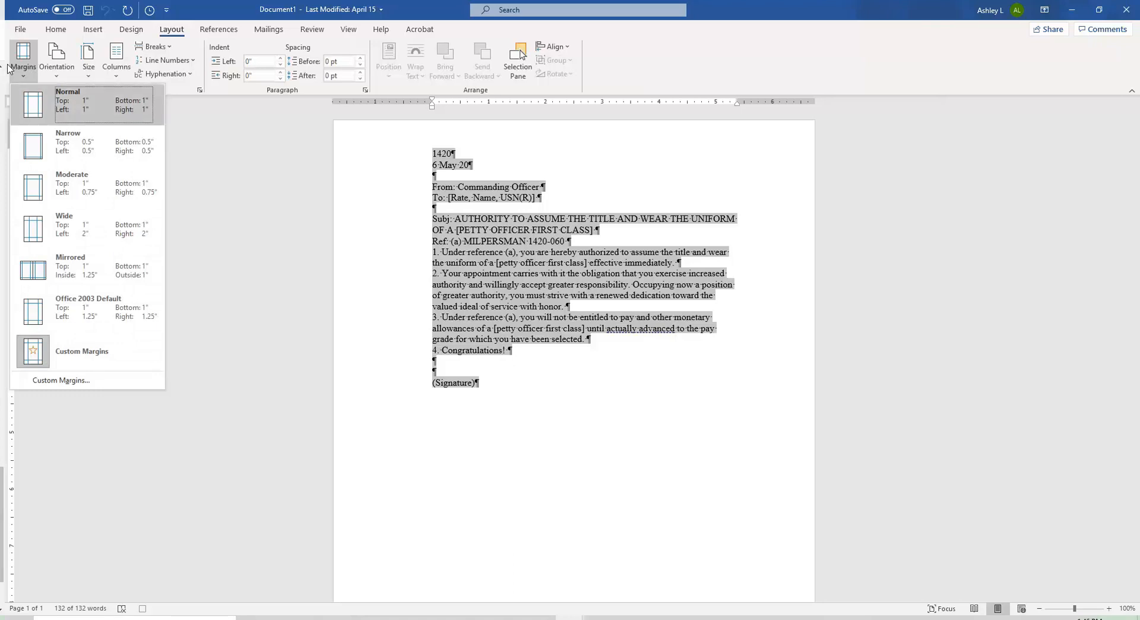
{"action": "key", "text": "Return"}
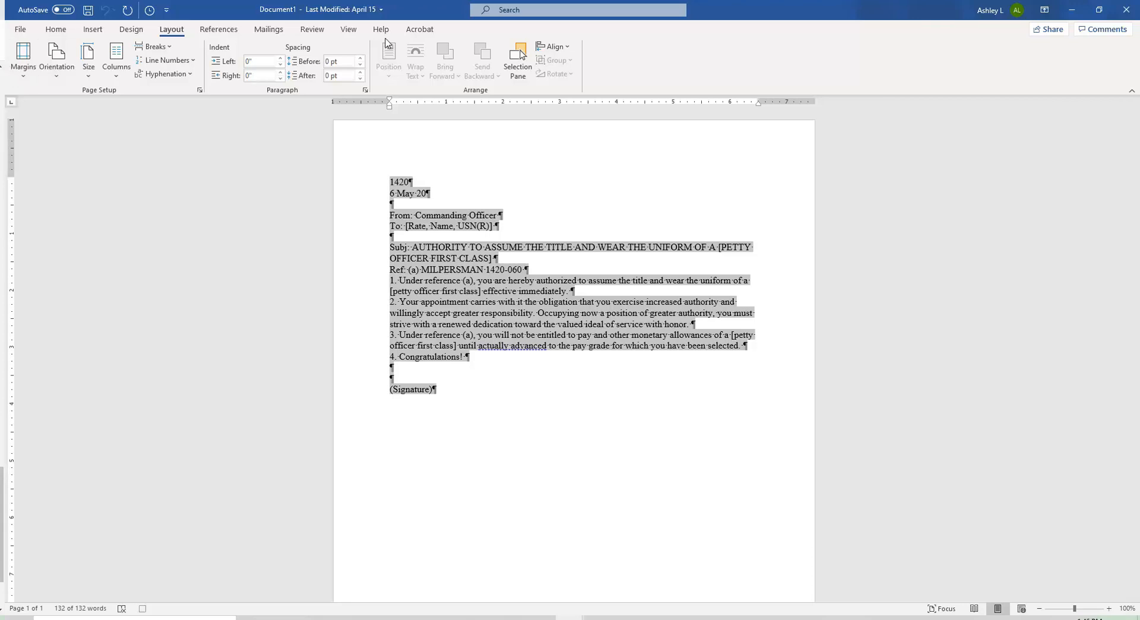
Stop recording the Formatting macro.
{"action": "left_click", "coordinate": [348, 31]}
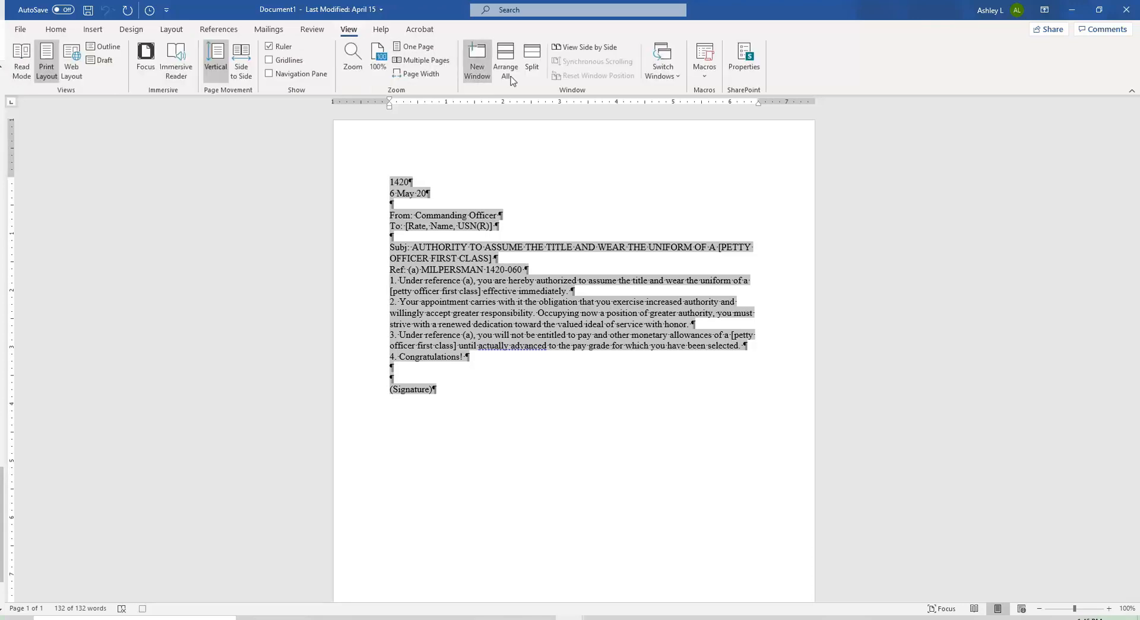
{"action": "left_click", "coordinate": [703, 77]}
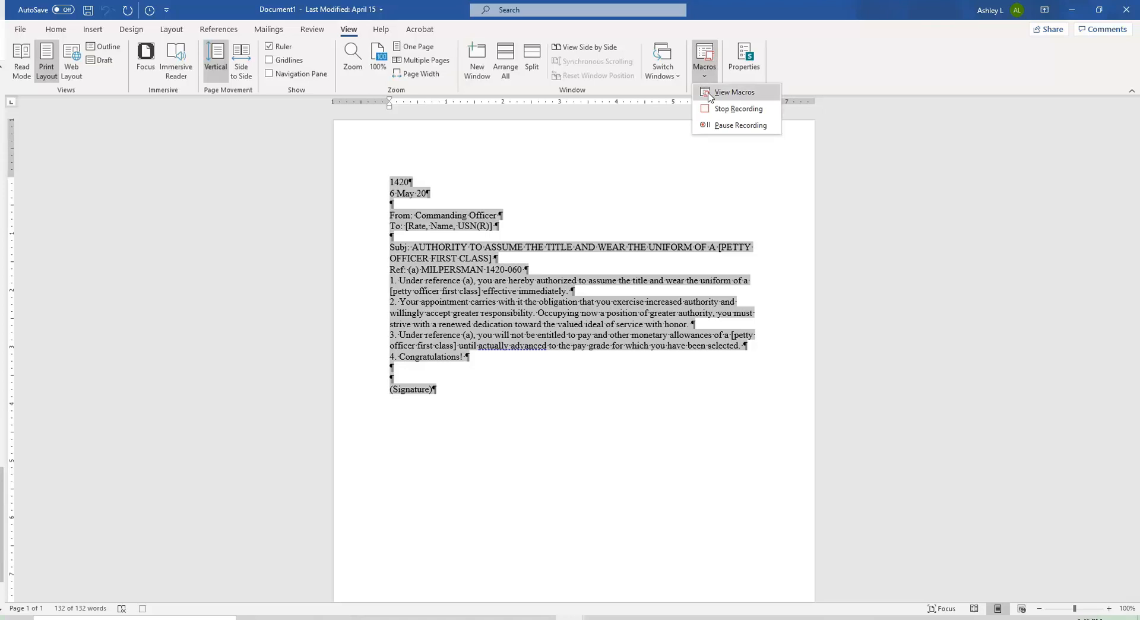
{"action": "left_click", "coordinate": [737, 109]}
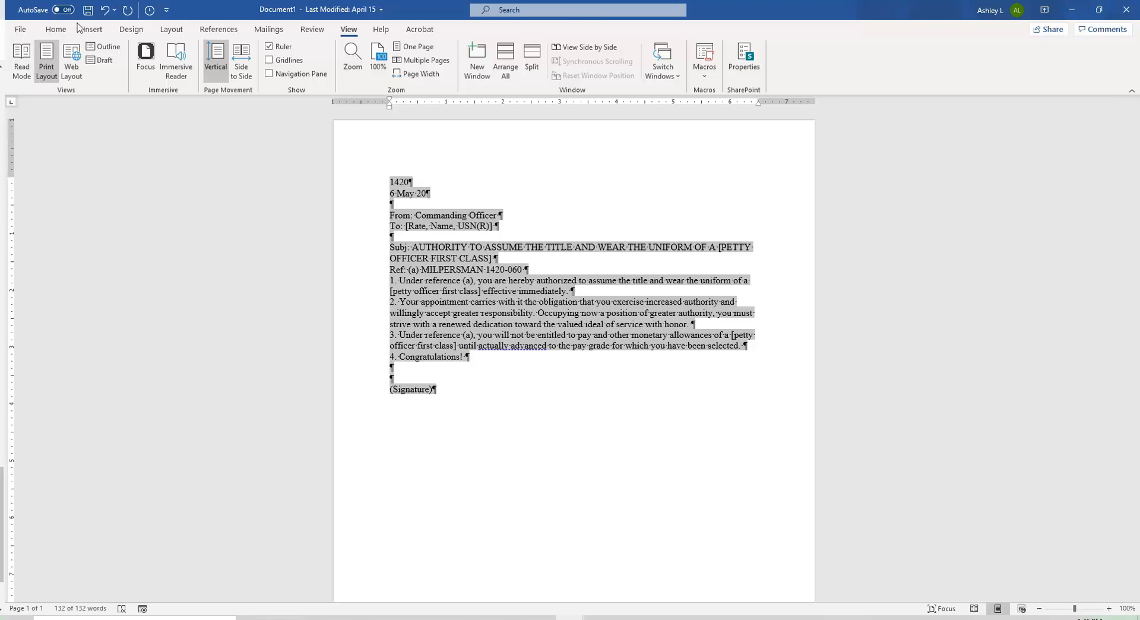
Undo the letter's manual formatting back to its original look and run the recorded Formatting macro on it.
{"action": "left_click", "coordinate": [56, 29]}
{"action": "left_click", "coordinate": [105, 10]}
{"action": "left_click", "coordinate": [106, 11]}
{"action": "left_click", "coordinate": [106, 10]}
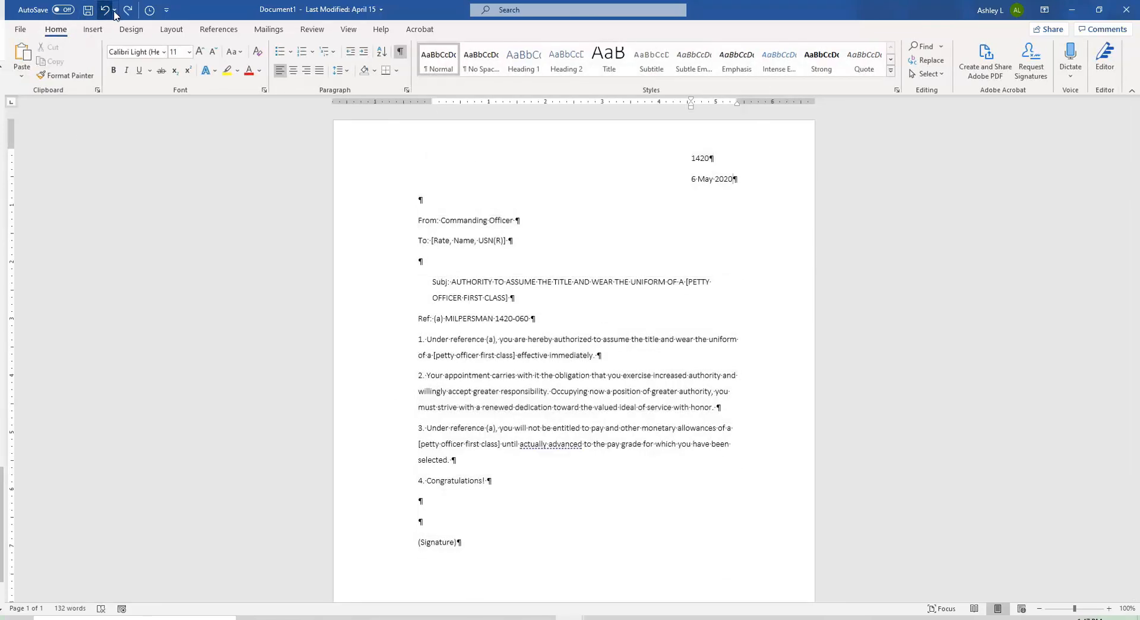
{"action": "left_click", "coordinate": [128, 14]}
{"action": "left_click", "coordinate": [127, 15]}
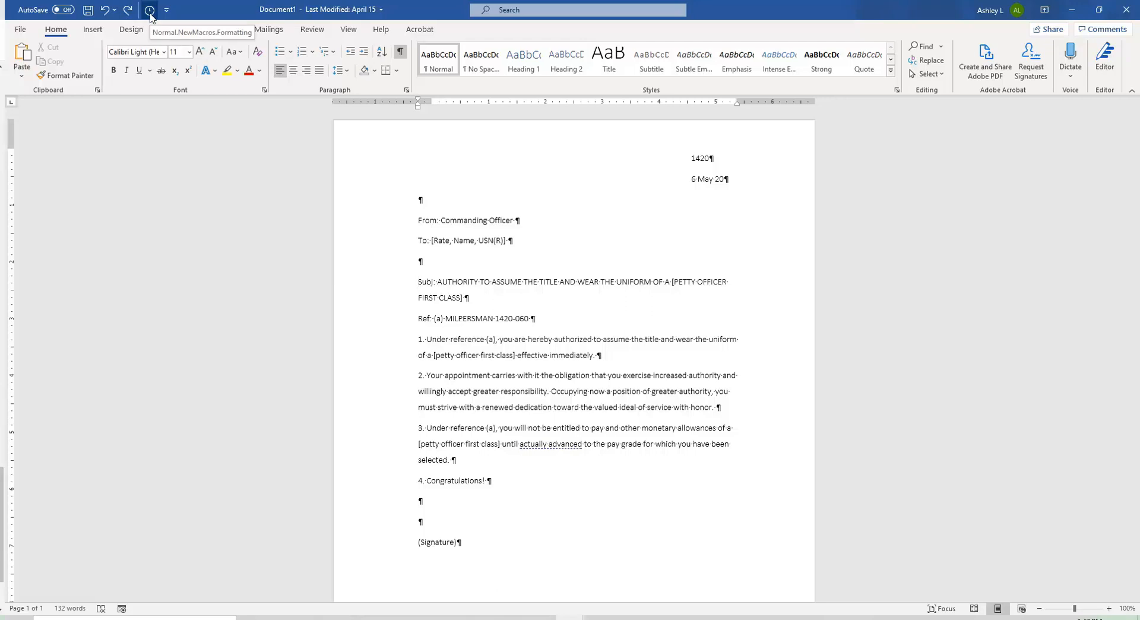
{"action": "left_click", "coordinate": [150, 11]}
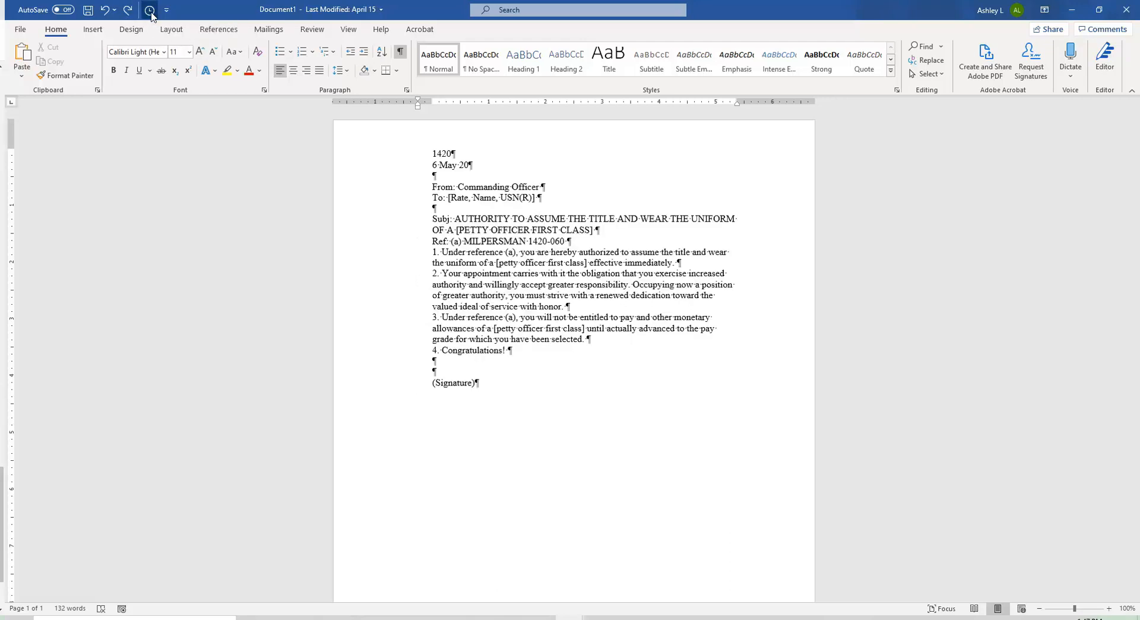